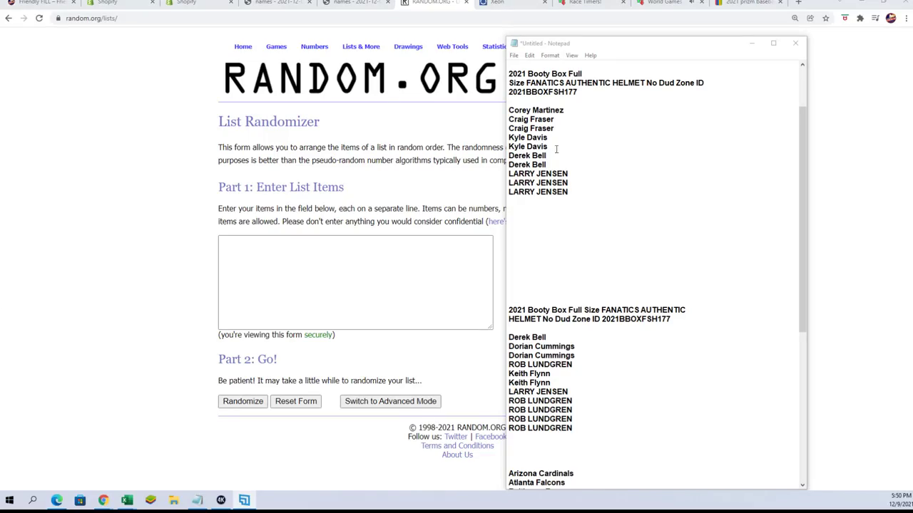
Step: Add FILLER to the end of the first list's heading and copy that list's names below the second list's names
{"action": "left_click", "coordinate": [612, 89]}
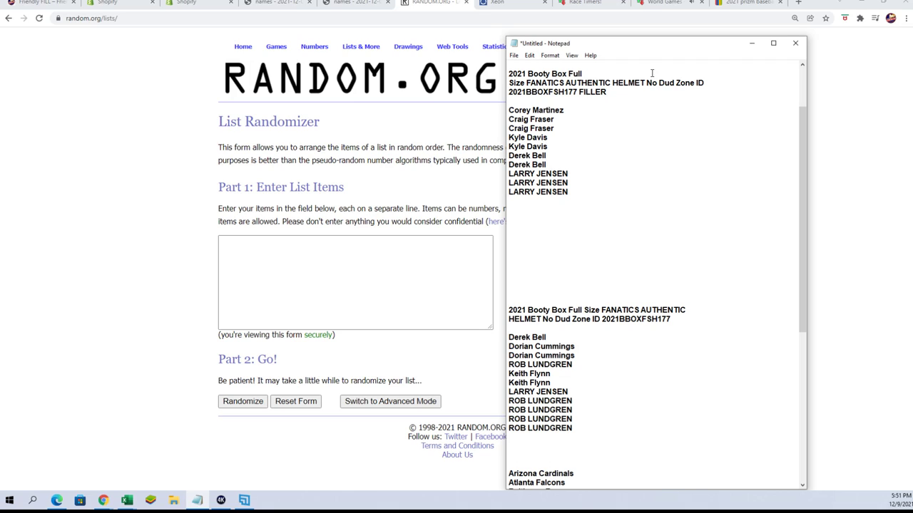
{"action": "left_click_drag", "start_coordinate": [573, 191], "coordinate": [508, 110]}
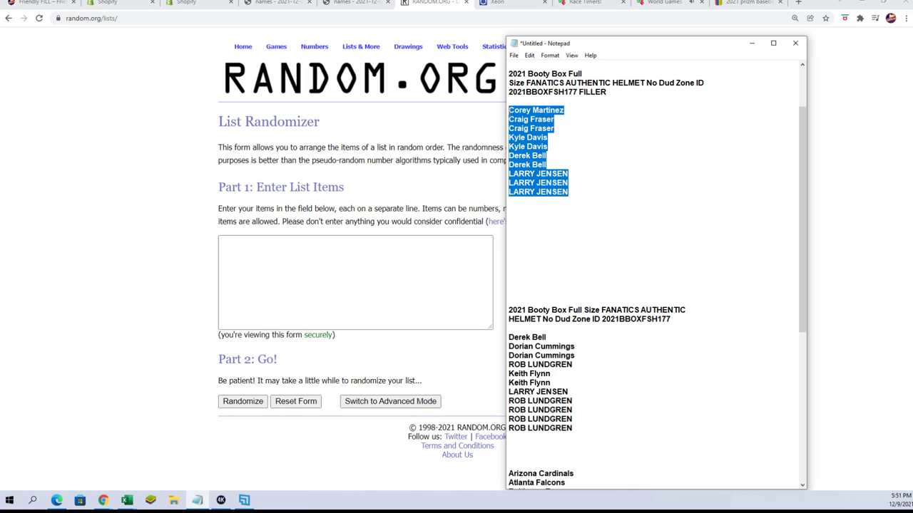
{"action": "right_click", "coordinate": [540, 130]}
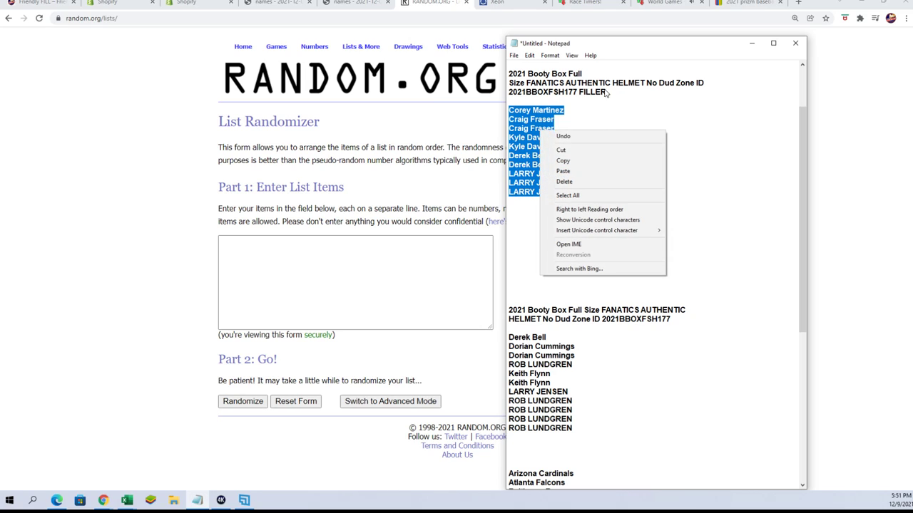
{"action": "left_click", "coordinate": [564, 161]}
{"action": "scroll", "coordinate": [649, 277], "scroll_direction": "down", "scroll_amount": 6}
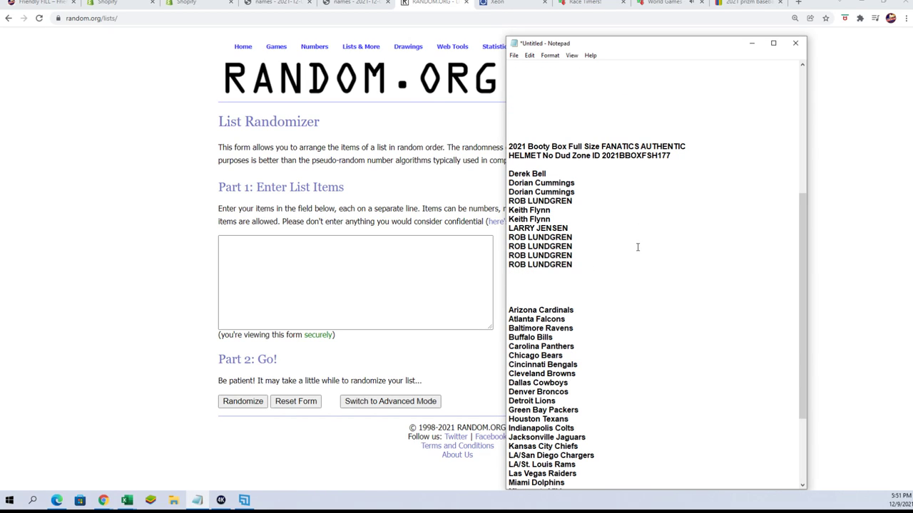
{"action": "key", "text": "ctrl+v"}
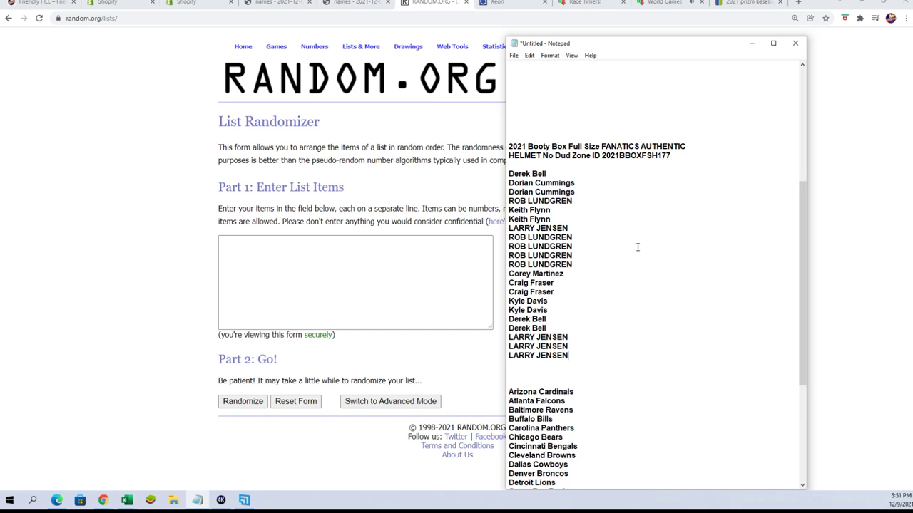
Step: Duplicate the second list's original eleven names, from under its heading, onto new lines at the end of that list
{"action": "left_click_drag", "start_coordinate": [574, 265], "coordinate": [508, 175]}
{"action": "right_click", "coordinate": [528, 189]}
{"action": "left_click", "coordinate": [547, 226]}
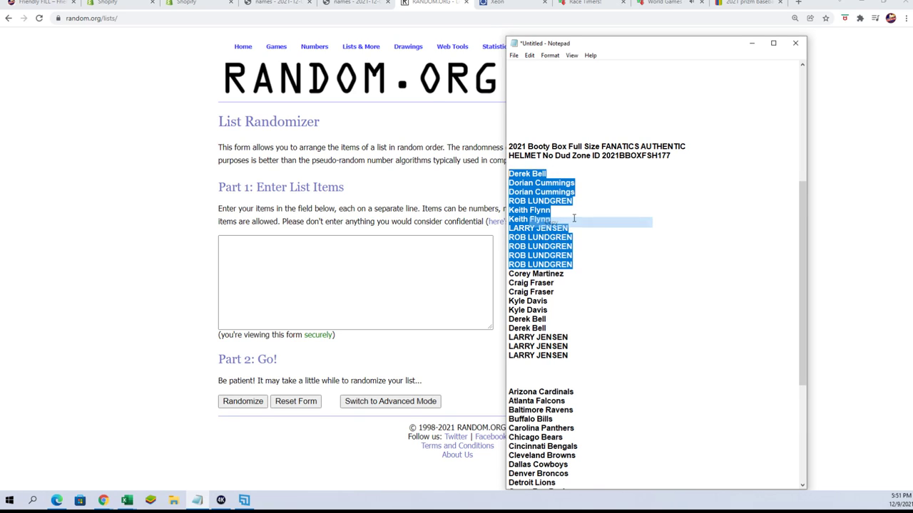
{"action": "scroll", "coordinate": [609, 264], "scroll_direction": "down", "scroll_amount": 3}
{"action": "left_click", "coordinate": [585, 275]}
{"action": "key", "text": "Return"}
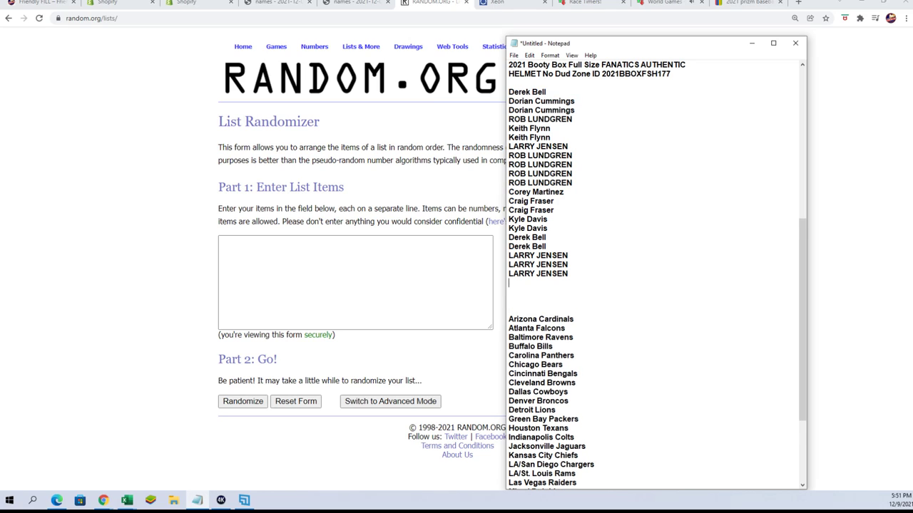
{"action": "key", "text": "ctrl+v"}
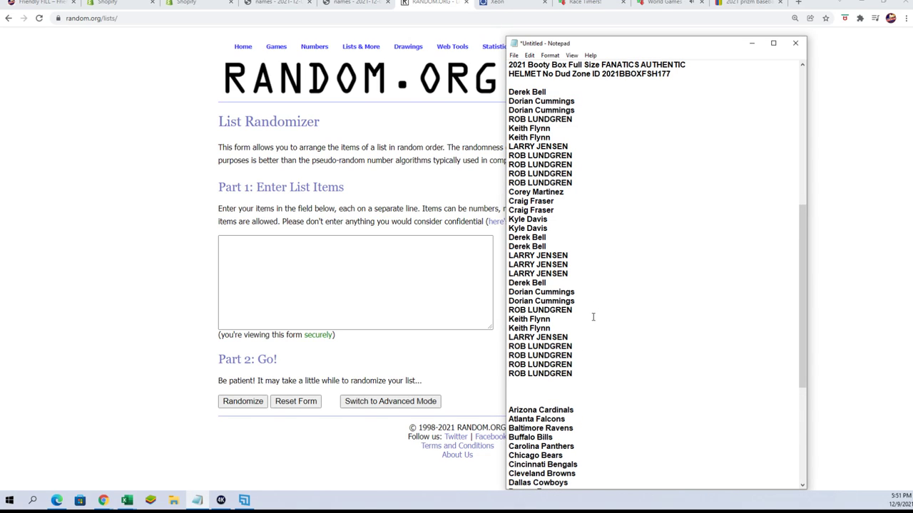
Step: Check the combined name list against the filler list, including the repeated block of names at its end
{"action": "scroll", "coordinate": [593, 317], "scroll_direction": "up", "scroll_amount": 8}
{"action": "scroll", "coordinate": [619, 276], "scroll_direction": "down", "scroll_amount": 6}
{"action": "scroll", "coordinate": [611, 293], "scroll_direction": "up", "scroll_amount": 1}
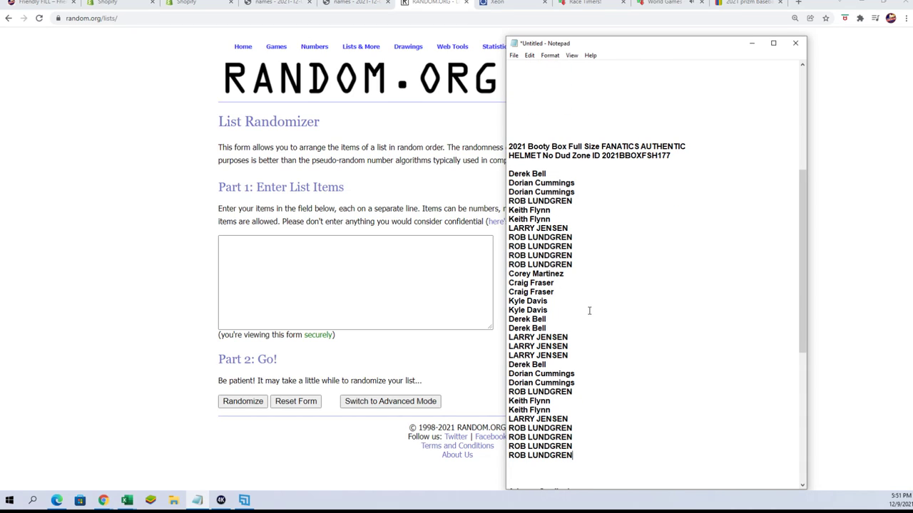
{"action": "scroll", "coordinate": [573, 210], "scroll_direction": "up", "scroll_amount": 3}
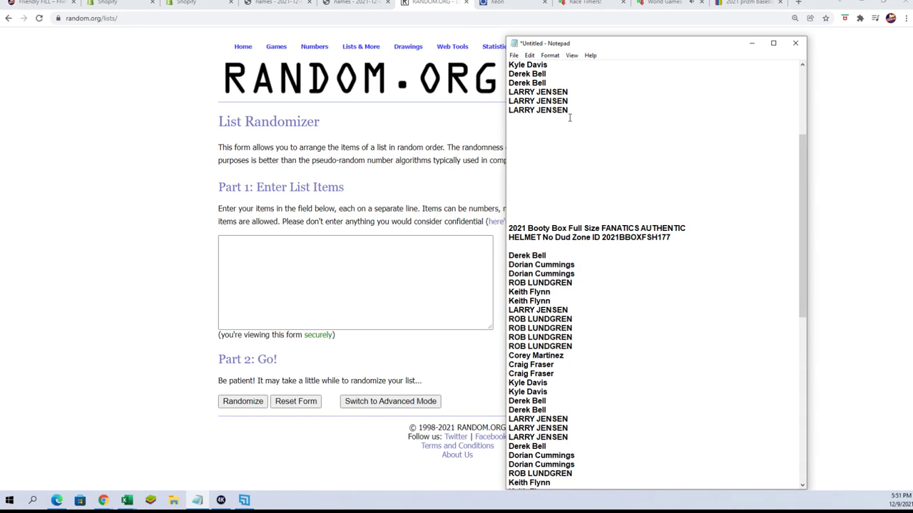
{"action": "scroll", "coordinate": [578, 314], "scroll_direction": "down", "scroll_amount": 3}
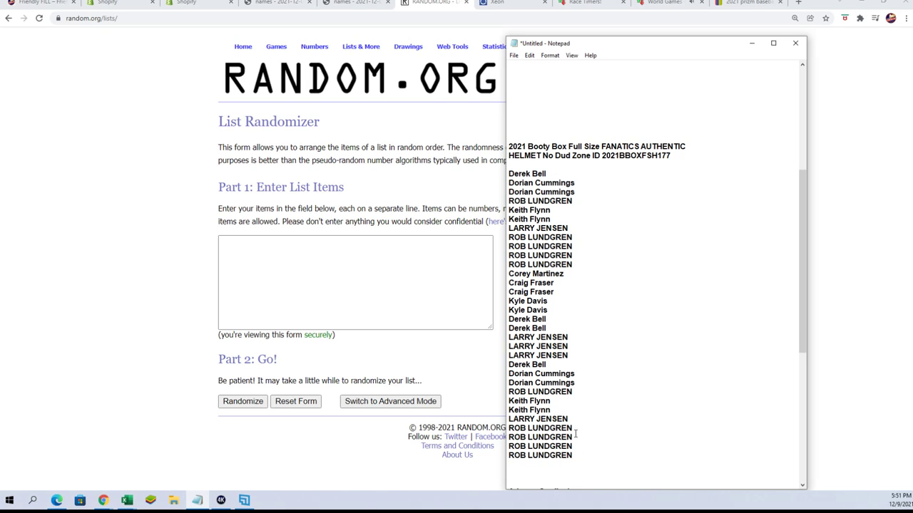
{"action": "left_click_drag", "start_coordinate": [509, 365], "coordinate": [572, 456]}
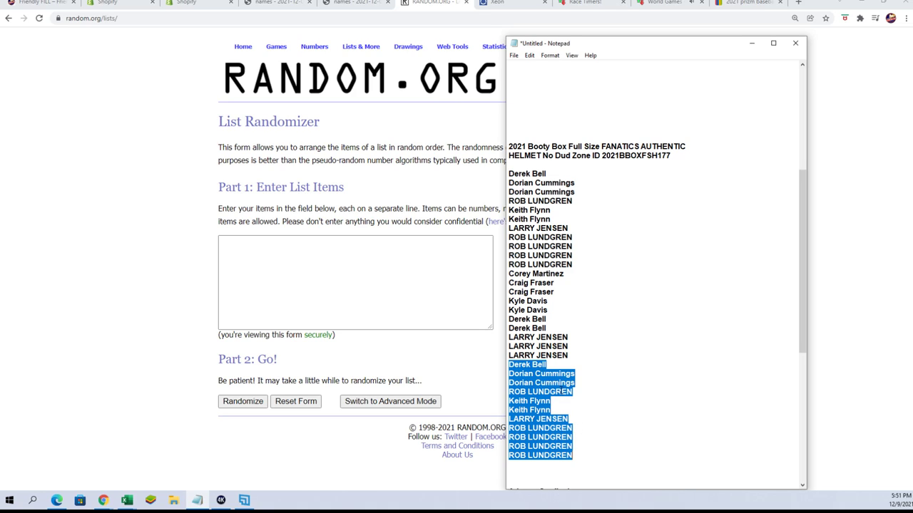
{"action": "scroll", "coordinate": [630, 304], "scroll_direction": "down", "scroll_amount": 2}
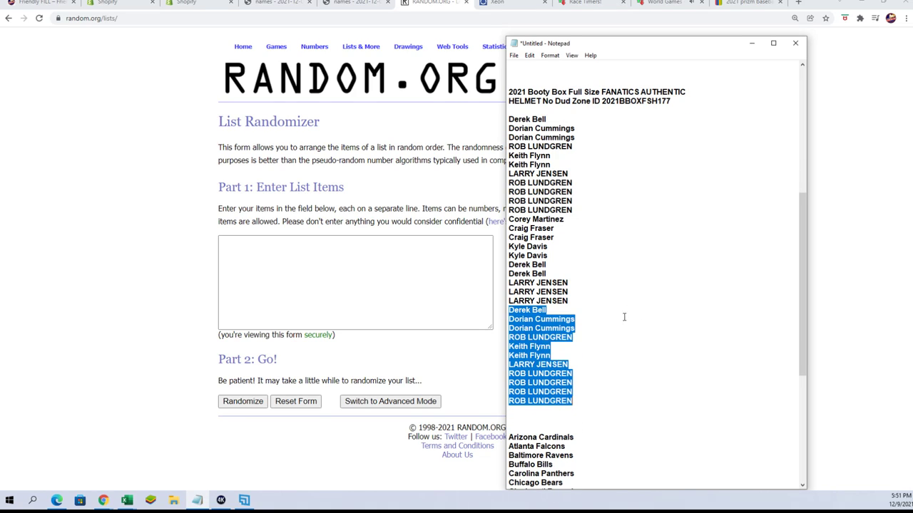
Step: Copy the complete combined name list from Notepad into the List Randomizer's items field in the browser
{"action": "left_click_drag", "start_coordinate": [581, 402], "coordinate": [508, 120]}
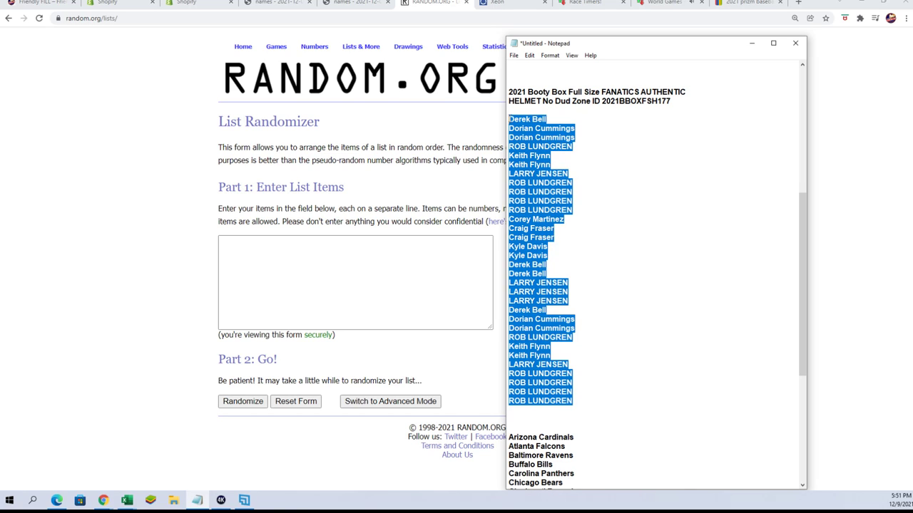
{"action": "right_click", "coordinate": [535, 154]}
{"action": "left_click", "coordinate": [563, 187]}
{"action": "scroll", "coordinate": [626, 371], "scroll_direction": "down", "scroll_amount": 4}
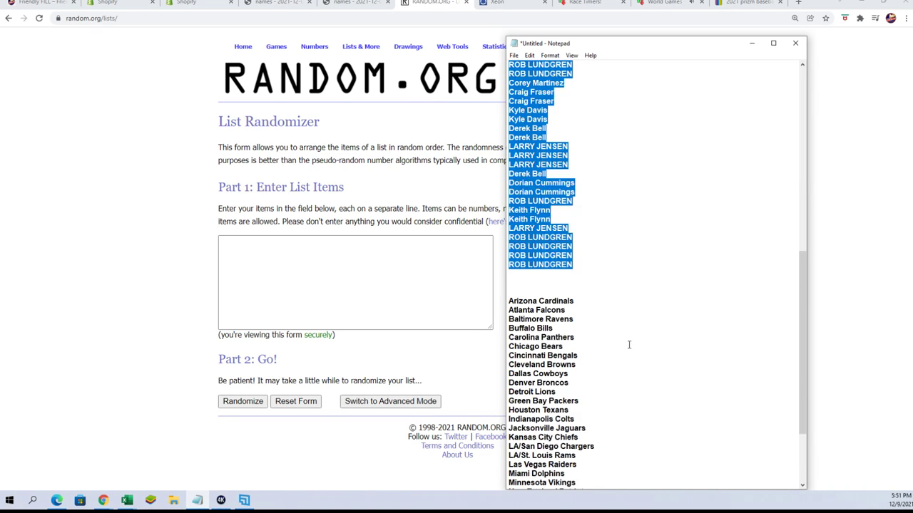
{"action": "left_click", "coordinate": [273, 244]}
{"action": "right_click", "coordinate": [274, 245]}
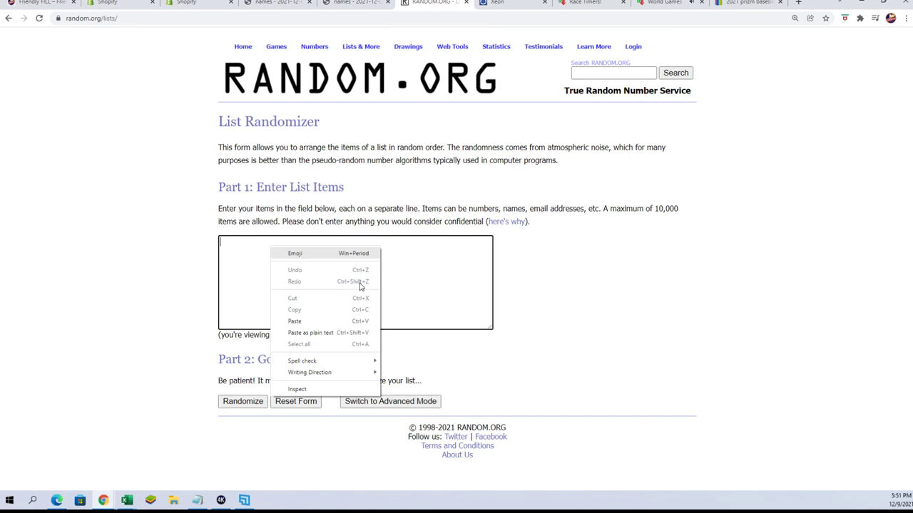
{"action": "left_click", "coordinate": [314, 321]}
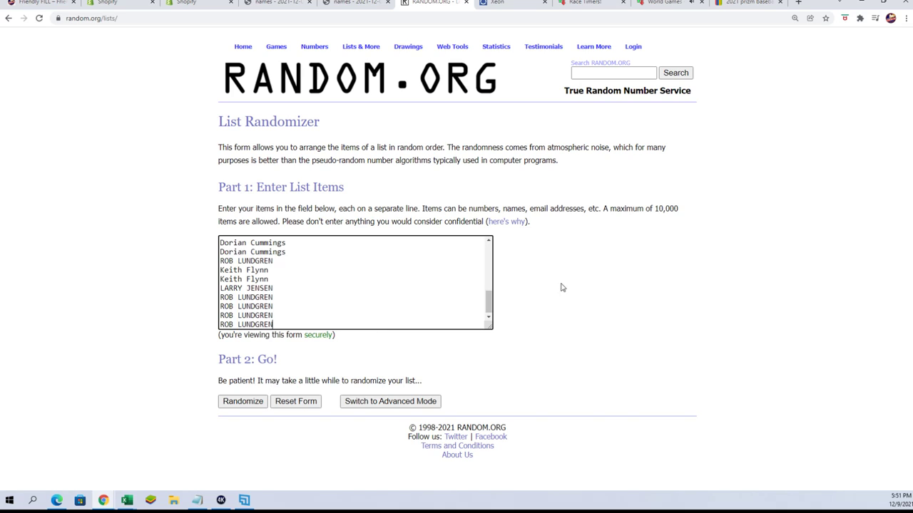
Step: Randomize the name list seven times in total
{"action": "left_click", "coordinate": [239, 403]}
{"action": "scroll", "coordinate": [236, 400], "scroll_direction": "down", "scroll_amount": 2}
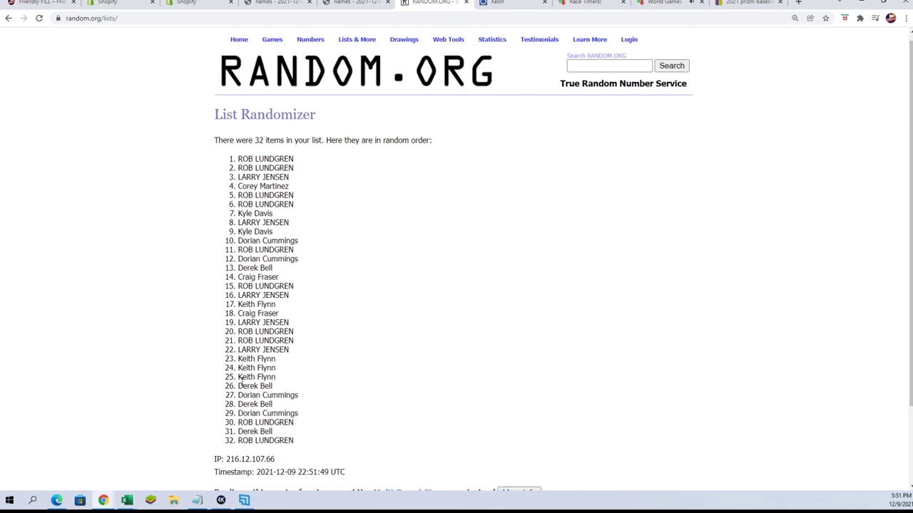
{"action": "left_click", "coordinate": [231, 419]}
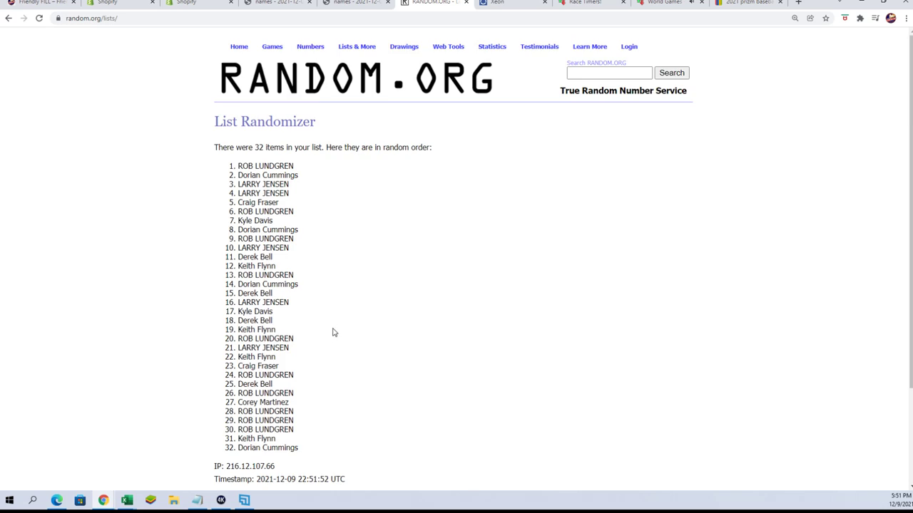
{"action": "scroll", "coordinate": [224, 441], "scroll_direction": "down", "scroll_amount": 3}
{"action": "left_click", "coordinate": [234, 417]}
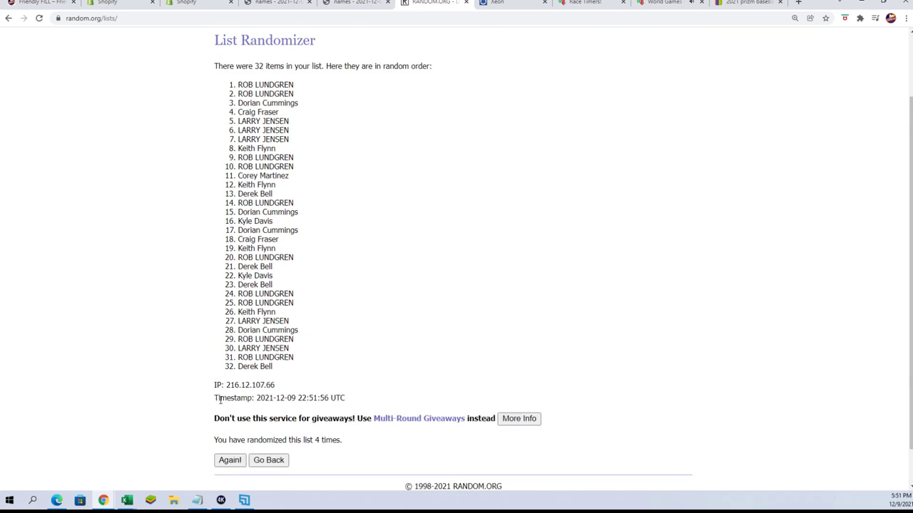
{"action": "scroll", "coordinate": [229, 418], "scroll_direction": "down", "scroll_amount": 3}
{"action": "left_click", "coordinate": [230, 418]}
{"action": "scroll", "coordinate": [237, 396], "scroll_direction": "down", "scroll_amount": 3}
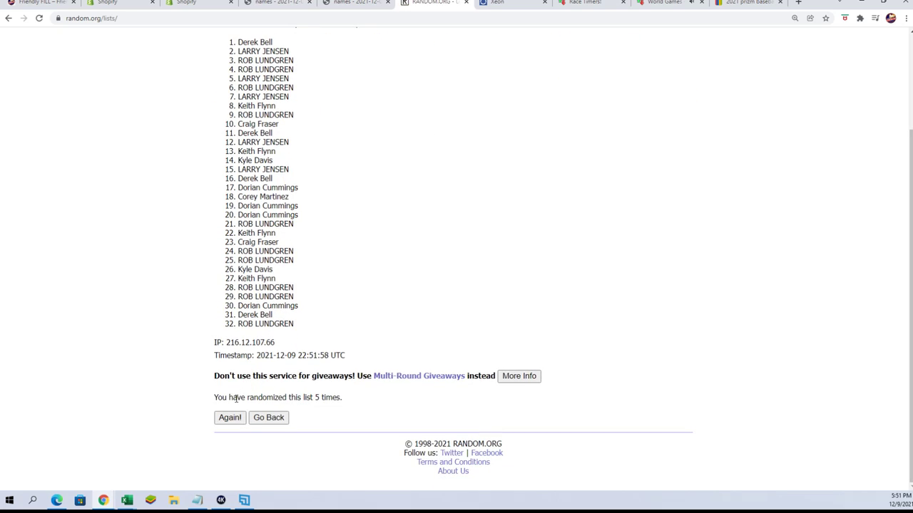
{"action": "left_click", "coordinate": [230, 417]}
{"action": "scroll", "coordinate": [183, 409], "scroll_direction": "down", "scroll_amount": 3}
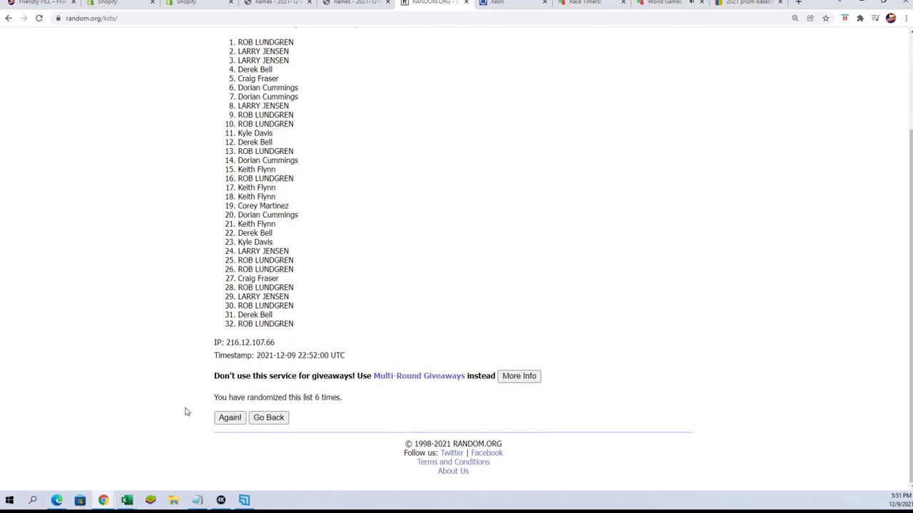
{"action": "left_click", "coordinate": [228, 418]}
{"action": "scroll", "coordinate": [256, 103], "scroll_direction": "down", "scroll_amount": 3}
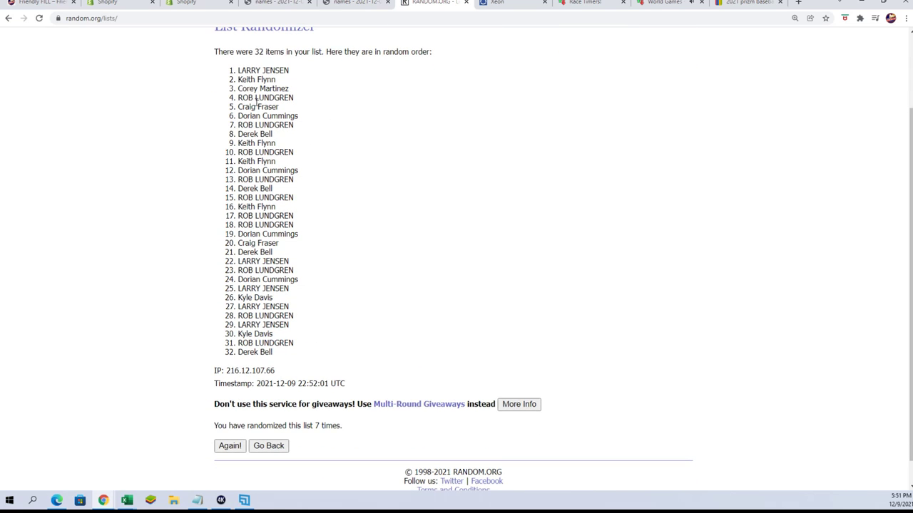
Step: Copy all the names of the final randomized list and switch to the Alpha NFL workbook in Excel
{"action": "left_click_drag", "start_coordinate": [238, 62], "coordinate": [307, 354]}
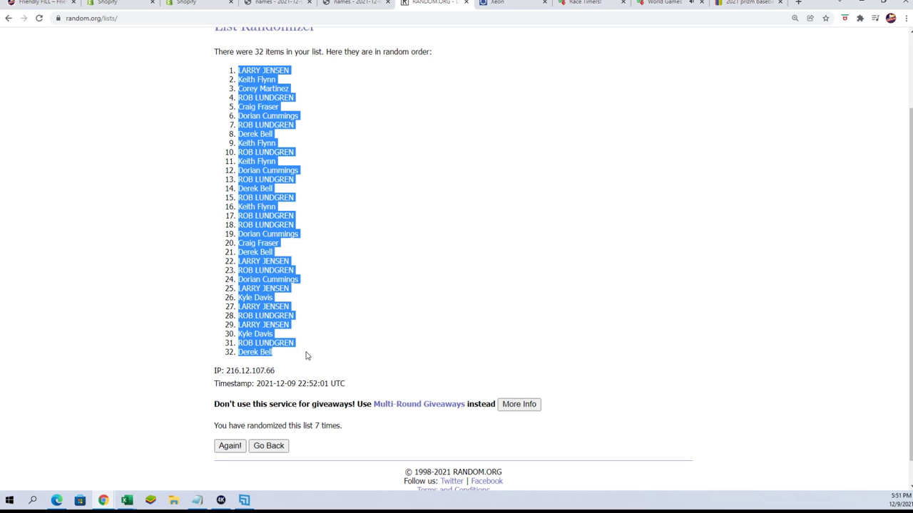
{"action": "right_click", "coordinate": [271, 150]}
{"action": "left_click", "coordinate": [287, 161]}
{"action": "key", "text": "alt+Tab"}
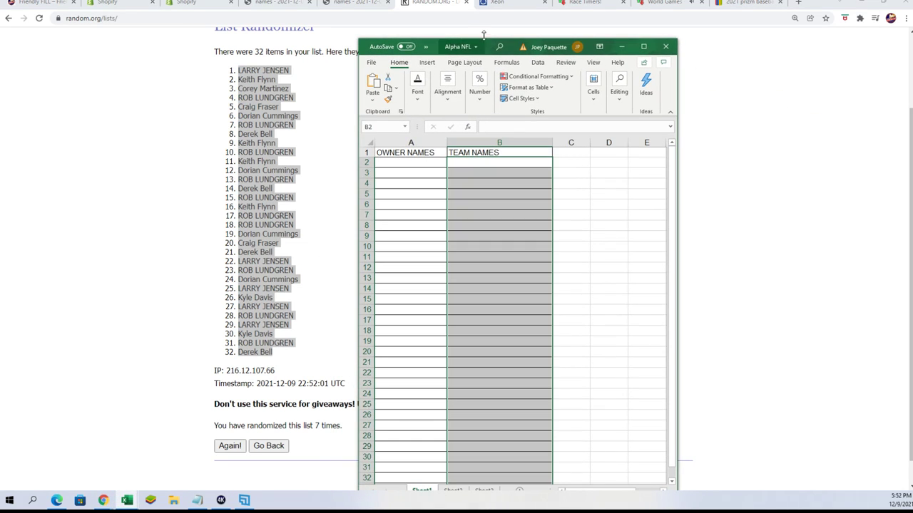
Step: Paste the names as plain Text under OWNER NAMES starting at A2, and autofit the width of column A
{"action": "left_click_drag", "start_coordinate": [484, 34], "coordinate": [484, 0]}
{"action": "left_click", "coordinate": [405, 118]}
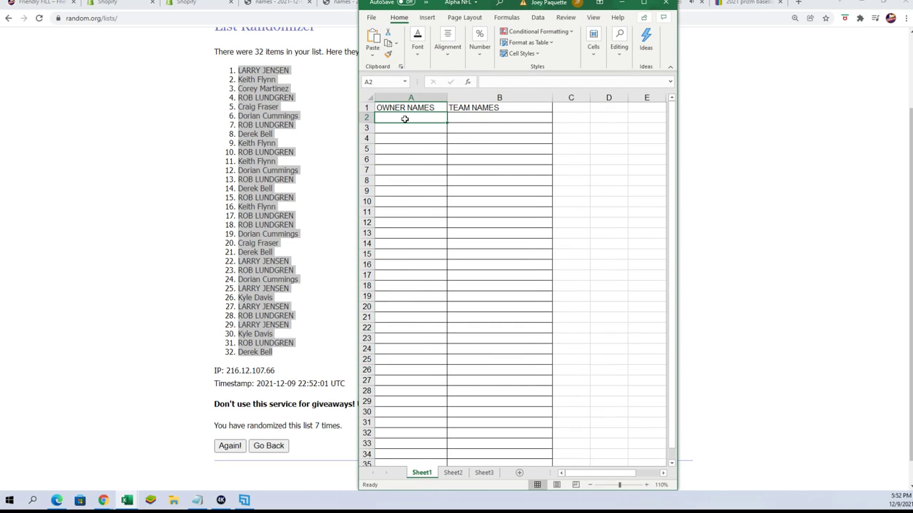
{"action": "right_click", "coordinate": [406, 118]}
{"action": "left_click", "coordinate": [438, 184]}
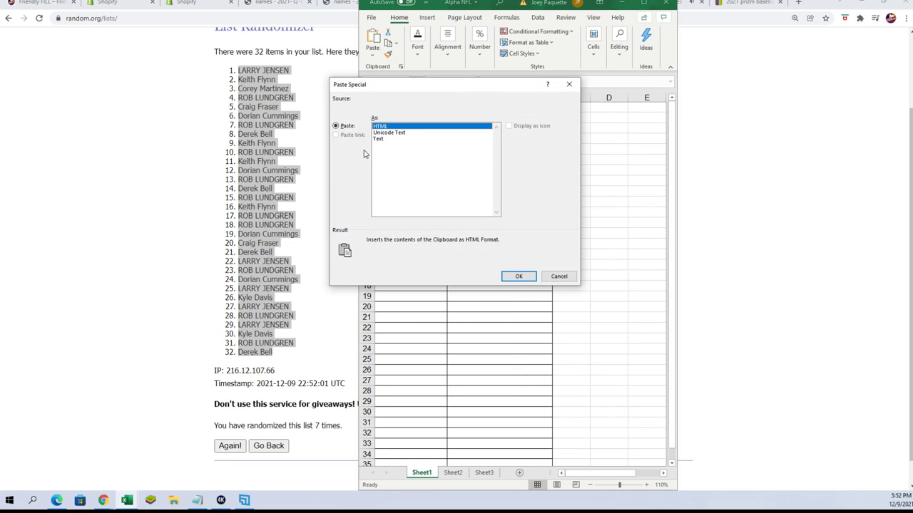
{"action": "left_click", "coordinate": [381, 140]}
{"action": "left_click", "coordinate": [519, 276]}
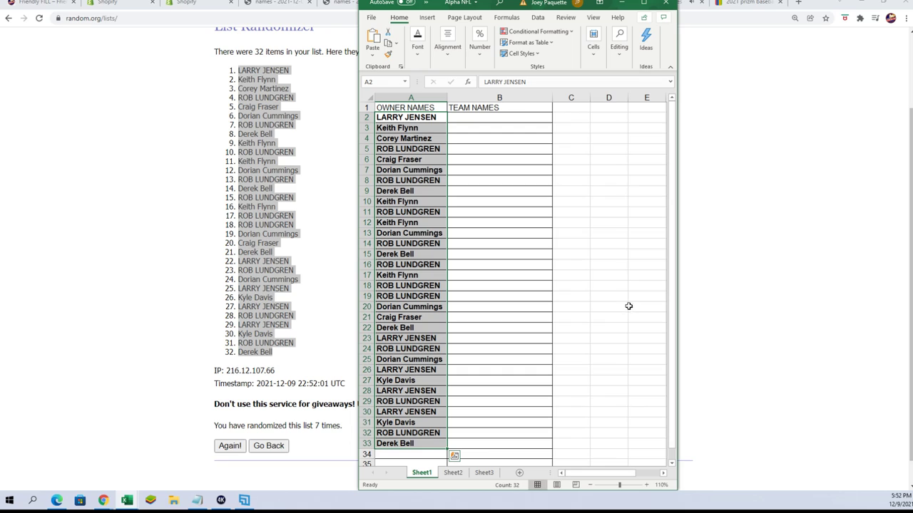
{"action": "left_click", "coordinate": [435, 97]}
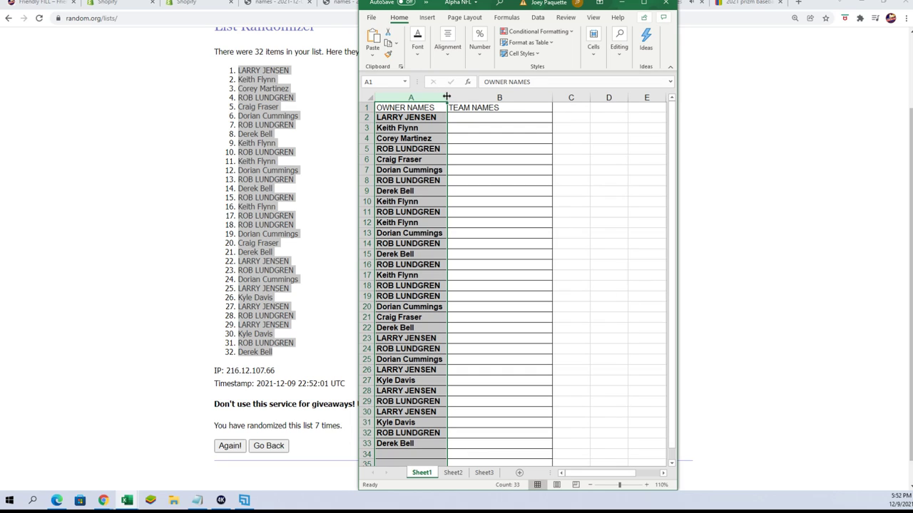
{"action": "double_click", "coordinate": [447, 98]}
{"action": "left_click", "coordinate": [464, 120]}
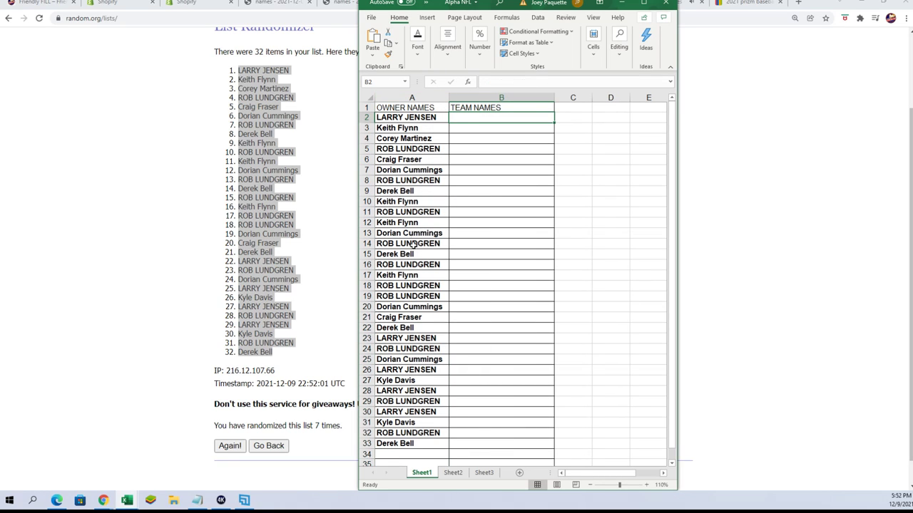
Step: Open a blank List Randomizer form and fill its items field with the NFL teams, Arizona Cardinals through Washington Redskins, copied from Notepad
{"action": "scroll", "coordinate": [289, 234], "scroll_direction": "up", "scroll_amount": 3}
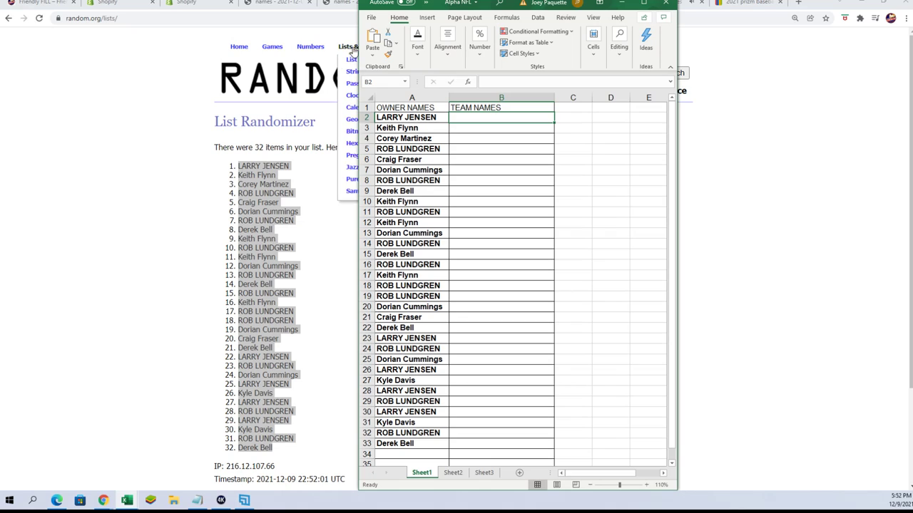
{"action": "left_click", "coordinate": [351, 60]}
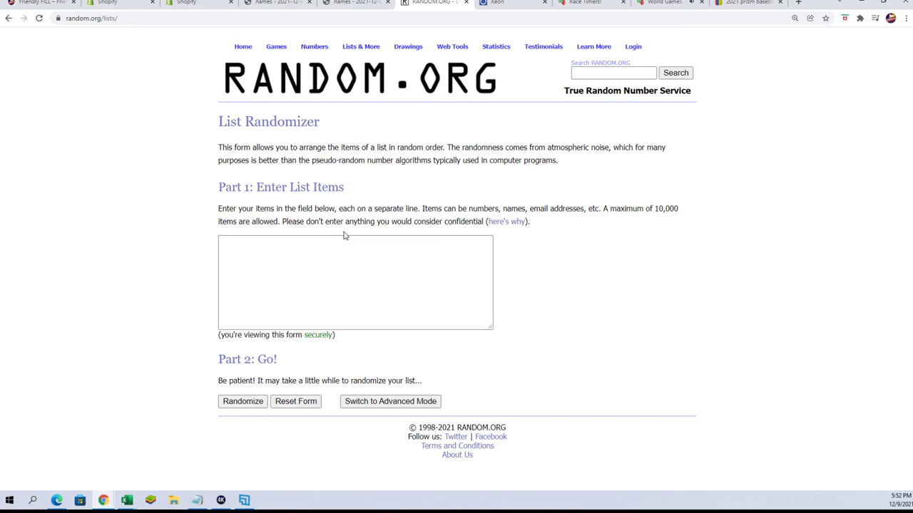
{"action": "key", "text": "alt+Tab"}
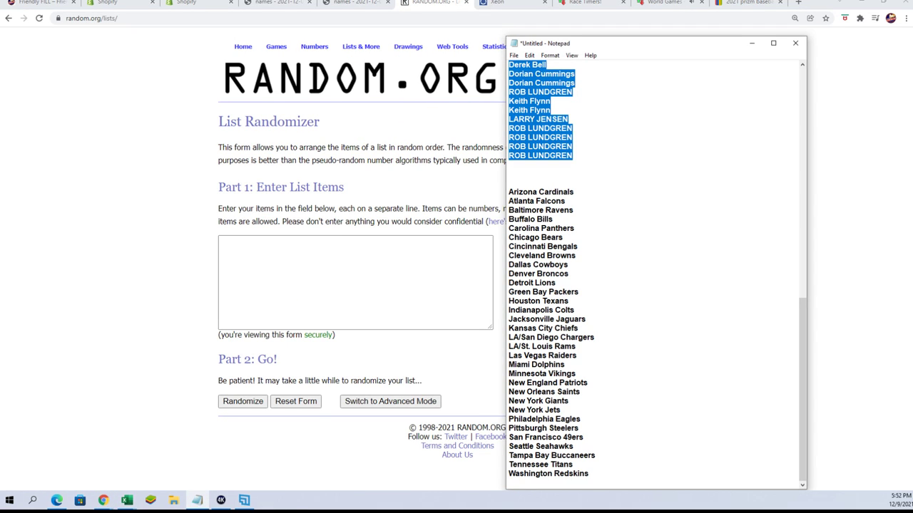
{"action": "left_click_drag", "start_coordinate": [591, 470], "coordinate": [503, 192]}
{"action": "right_click", "coordinate": [523, 218]}
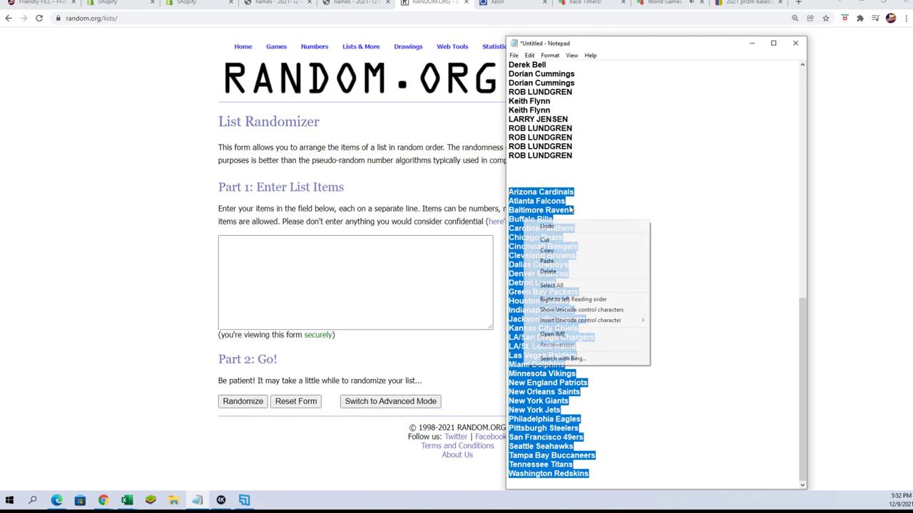
{"action": "left_click", "coordinate": [549, 259]}
{"action": "left_click", "coordinate": [294, 264]}
{"action": "left_click", "coordinate": [268, 239]}
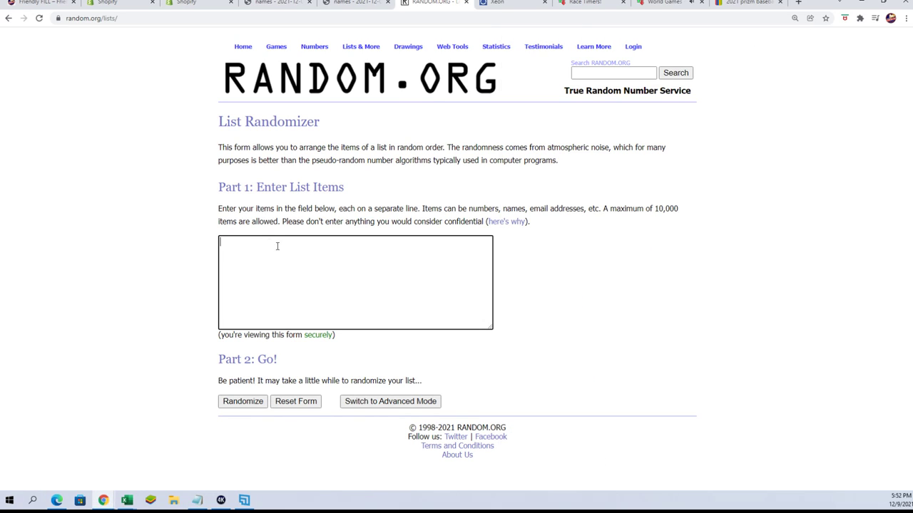
{"action": "right_click", "coordinate": [277, 246]}
{"action": "left_click", "coordinate": [295, 317]}
Step: Randomize the NFL team list seven times in total
{"action": "left_click", "coordinate": [253, 400]}
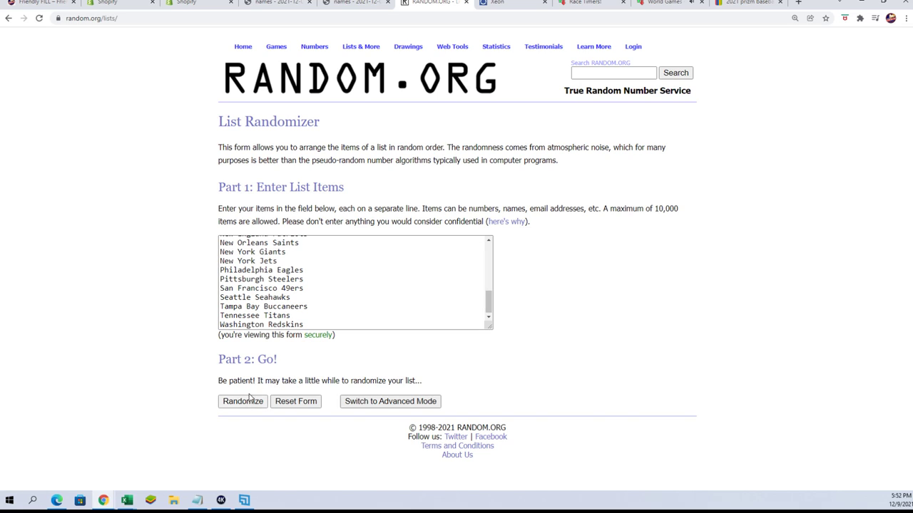
{"action": "left_click", "coordinate": [228, 403]}
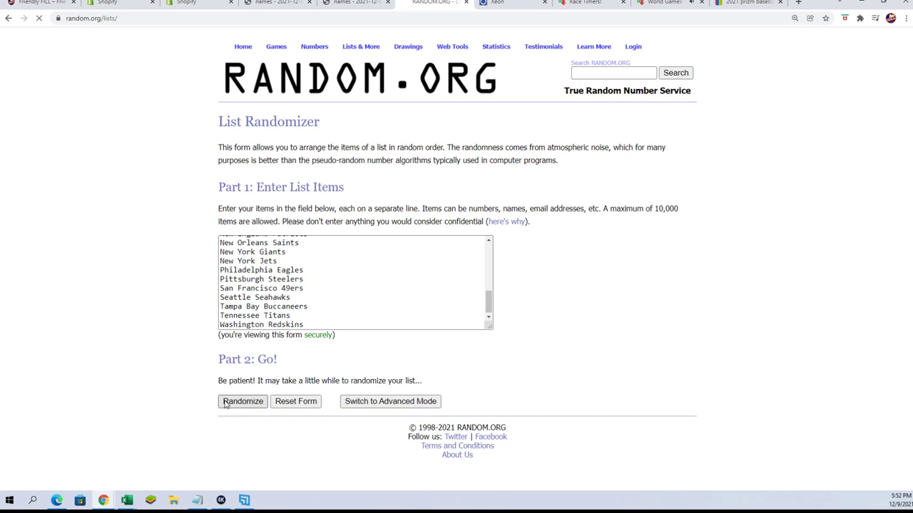
{"action": "scroll", "coordinate": [227, 421], "scroll_direction": "down", "scroll_amount": 2}
{"action": "left_click", "coordinate": [227, 422]}
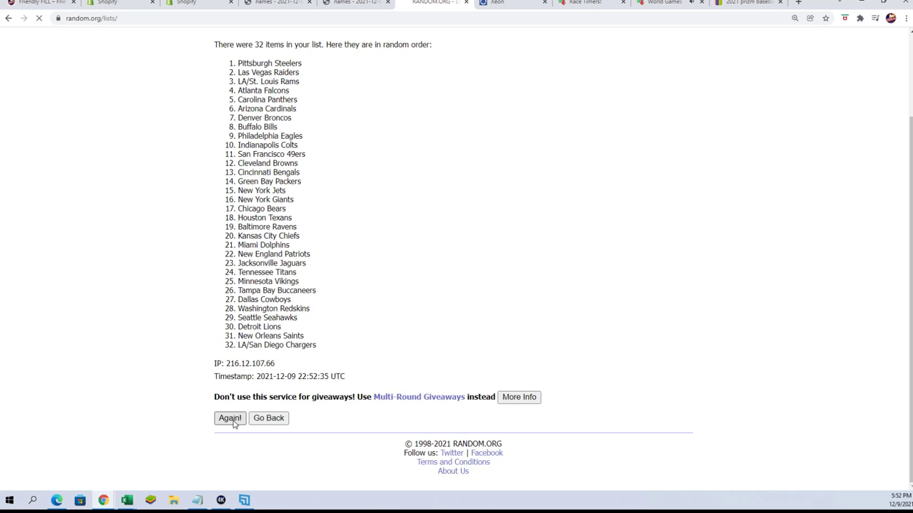
{"action": "scroll", "coordinate": [224, 420], "scroll_direction": "down", "scroll_amount": 2}
{"action": "left_click", "coordinate": [228, 419]}
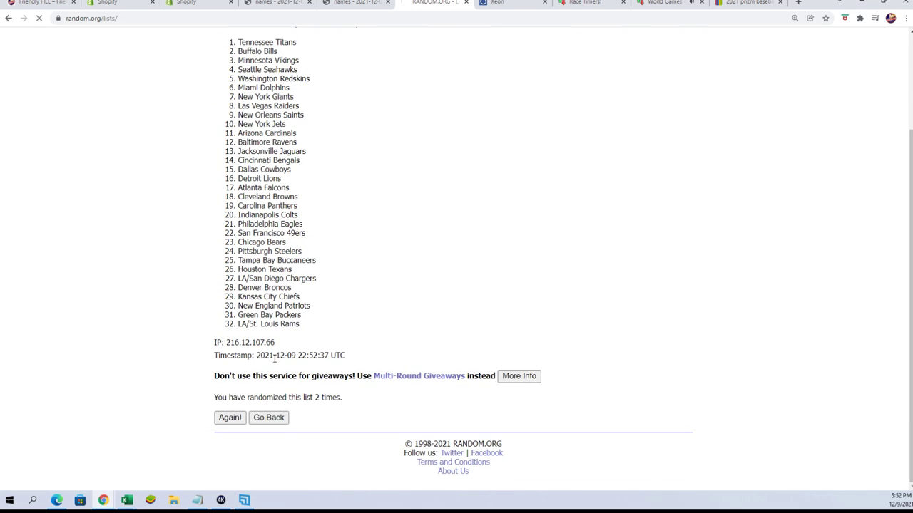
{"action": "scroll", "coordinate": [214, 406], "scroll_direction": "down", "scroll_amount": 2}
{"action": "left_click", "coordinate": [228, 420]}
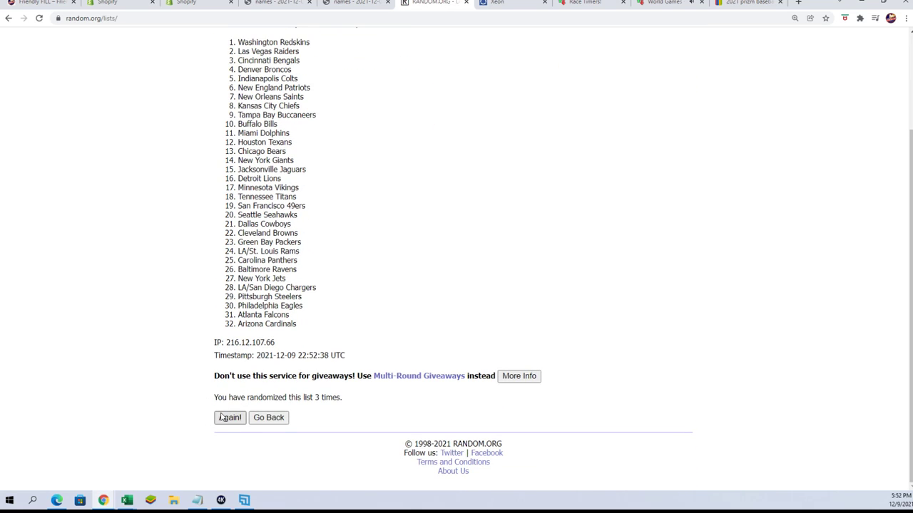
{"action": "scroll", "coordinate": [242, 366], "scroll_direction": "down", "scroll_amount": 2}
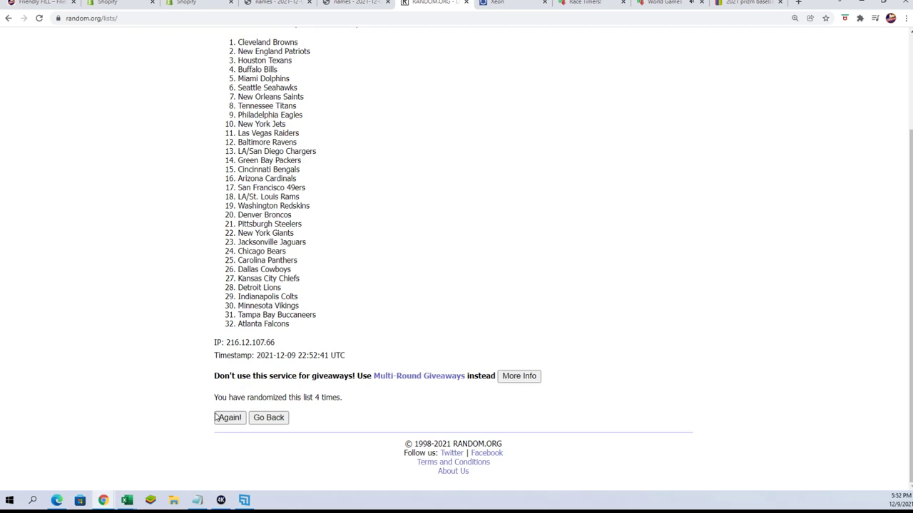
{"action": "scroll", "coordinate": [303, 350], "scroll_direction": "down", "scroll_amount": 2}
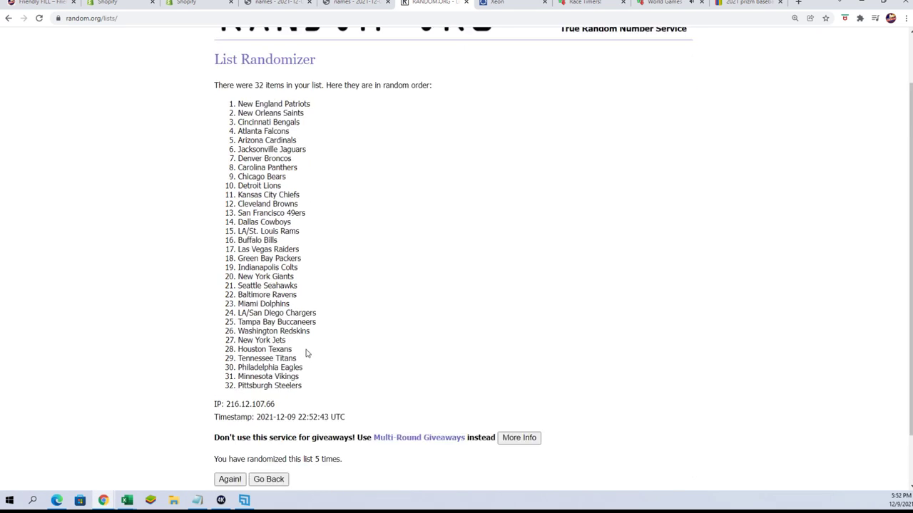
{"action": "left_click", "coordinate": [229, 419]}
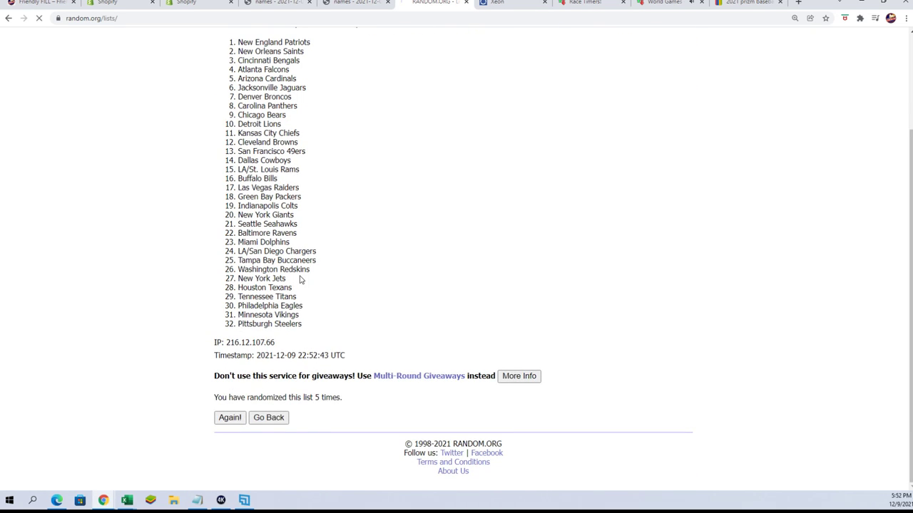
{"action": "scroll", "coordinate": [326, 400], "scroll_direction": "down", "scroll_amount": 2}
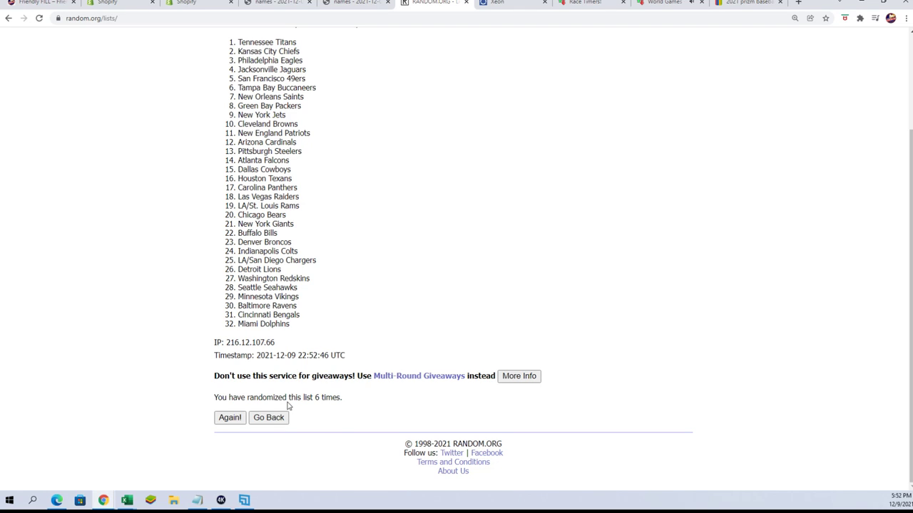
{"action": "left_click", "coordinate": [229, 419]}
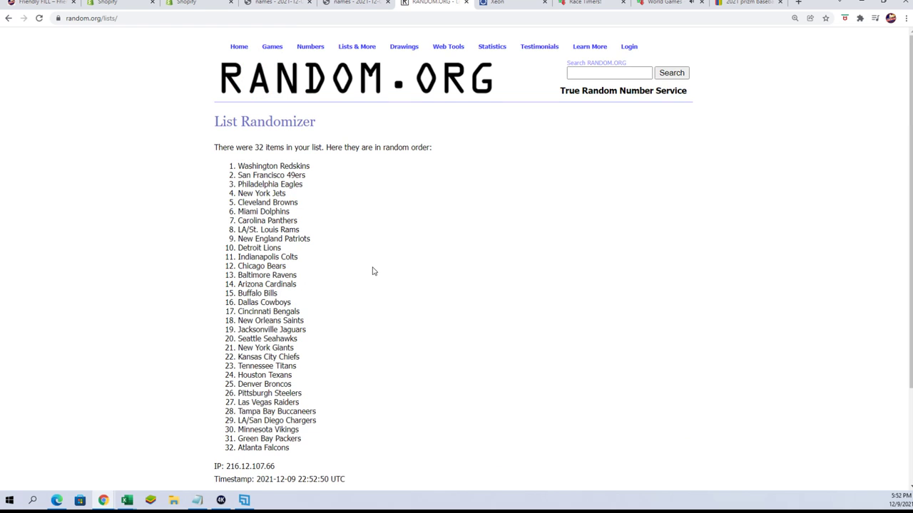
Step: Copy all the teams of the final randomized list and switch to the Alpha NFL workbook in Excel
{"action": "scroll", "coordinate": [373, 270], "scroll_direction": "down", "scroll_amount": 2}
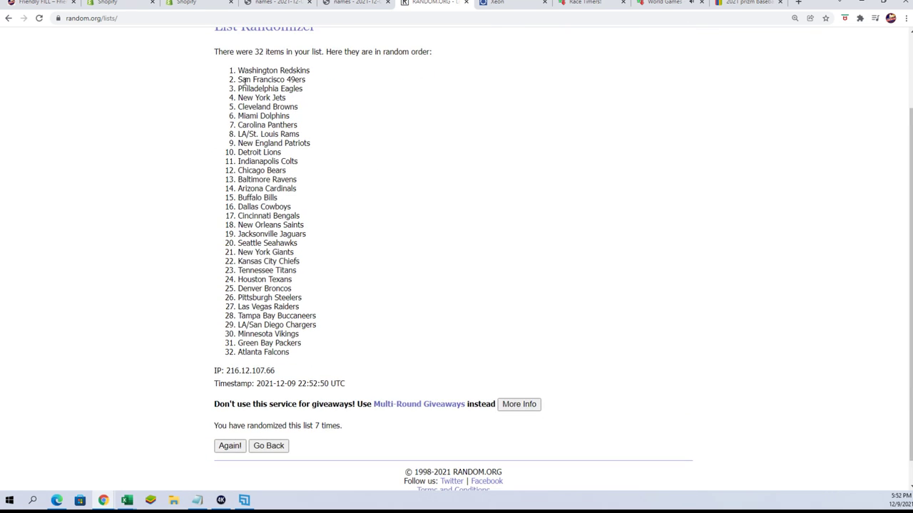
{"action": "left_click_drag", "start_coordinate": [239, 70], "coordinate": [293, 357]}
{"action": "right_click", "coordinate": [273, 310]}
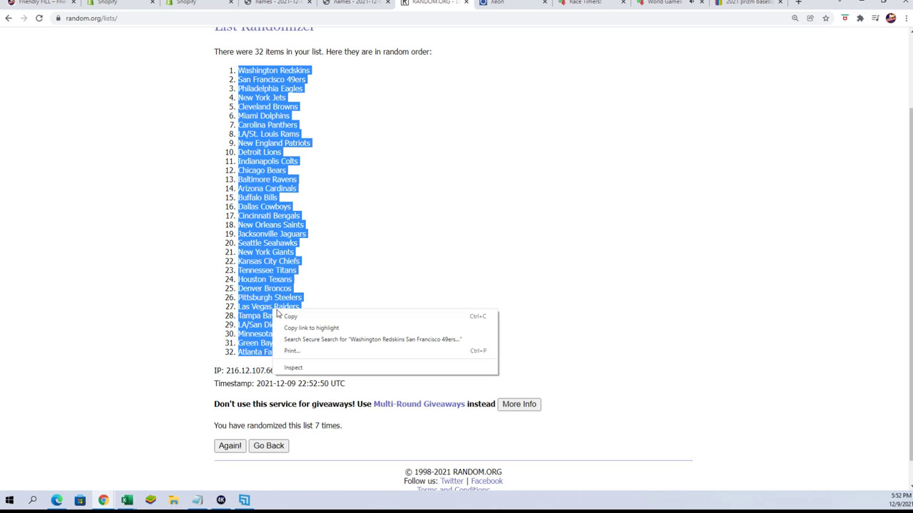
{"action": "left_click", "coordinate": [289, 315]}
{"action": "scroll", "coordinate": [318, 385], "scroll_direction": "down", "scroll_amount": 1}
{"action": "scroll", "coordinate": [336, 438], "scroll_direction": "up", "scroll_amount": 3}
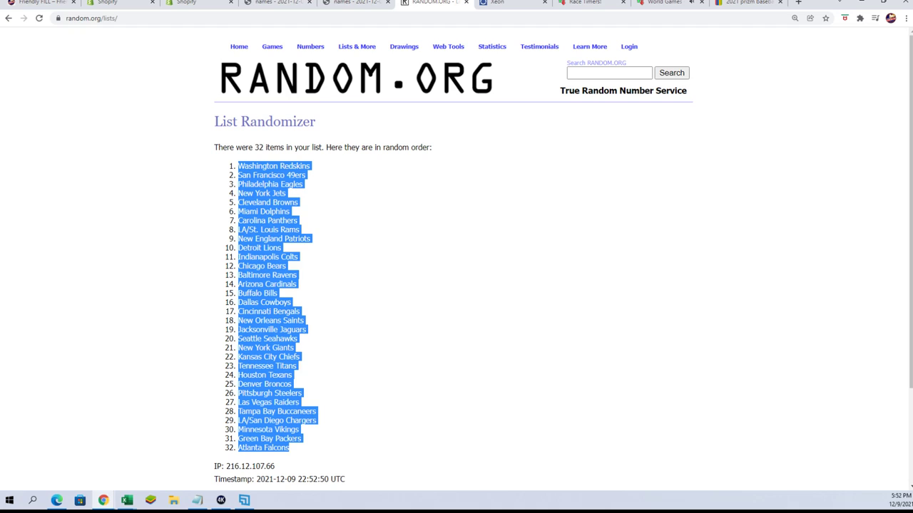
{"action": "key", "text": "alt+Tab"}
Step: Paste the randomized teams as plain Text under TEAM NAMES starting at B2
{"action": "left_click", "coordinate": [467, 116]}
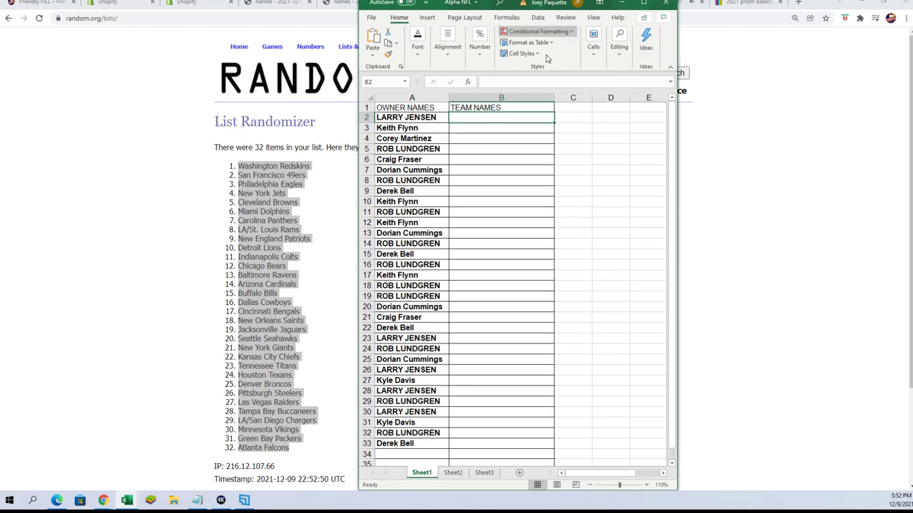
{"action": "right_click", "coordinate": [465, 116]}
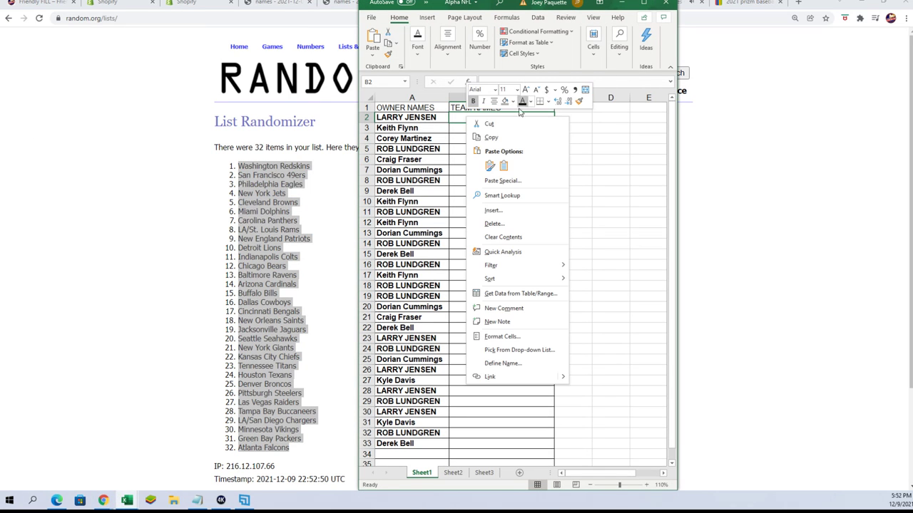
{"action": "left_click", "coordinate": [499, 180]}
{"action": "left_click", "coordinate": [417, 100]}
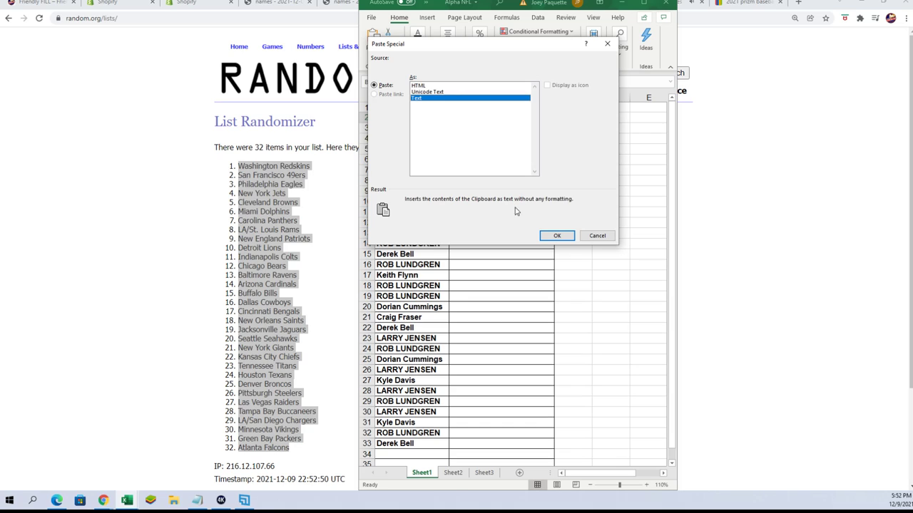
{"action": "left_click", "coordinate": [554, 235]}
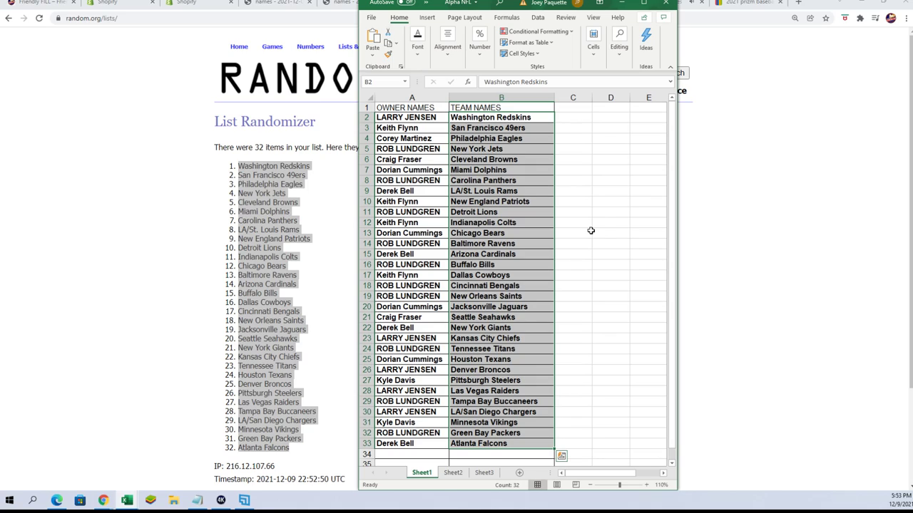
{"action": "key", "text": "Escape"}
Step: Maximize the workbook window and sort the owner and team table by TEAM NAMES from A to Z, keeping the header row
{"action": "left_click", "coordinate": [643, 3]}
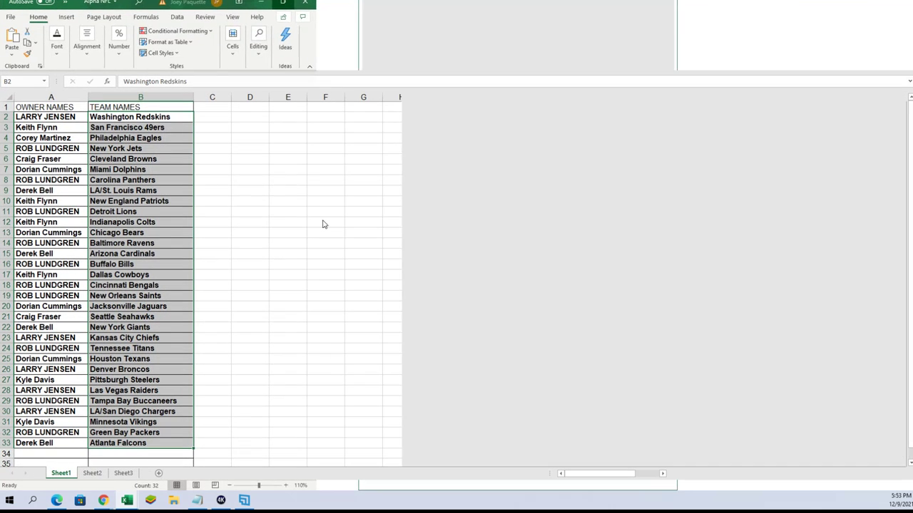
{"action": "left_click_drag", "start_coordinate": [78, 107], "coordinate": [130, 445]}
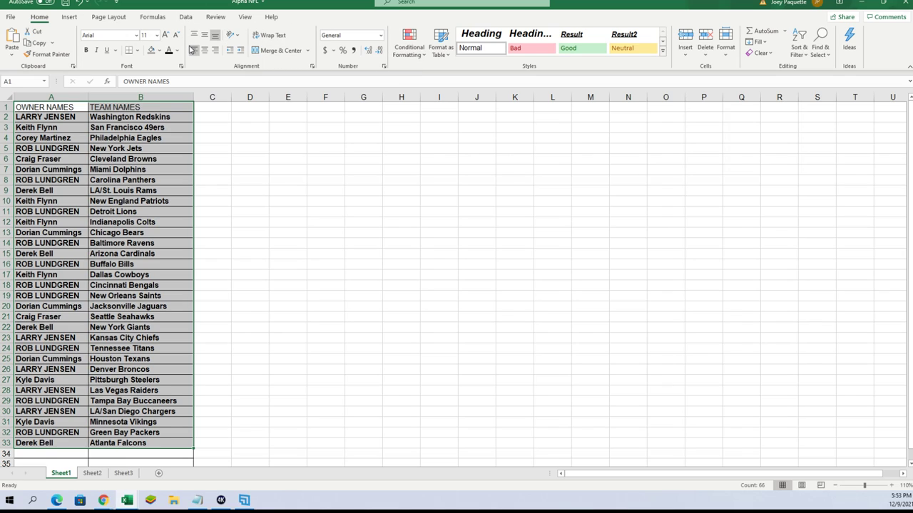
{"action": "left_click", "coordinate": [186, 17]}
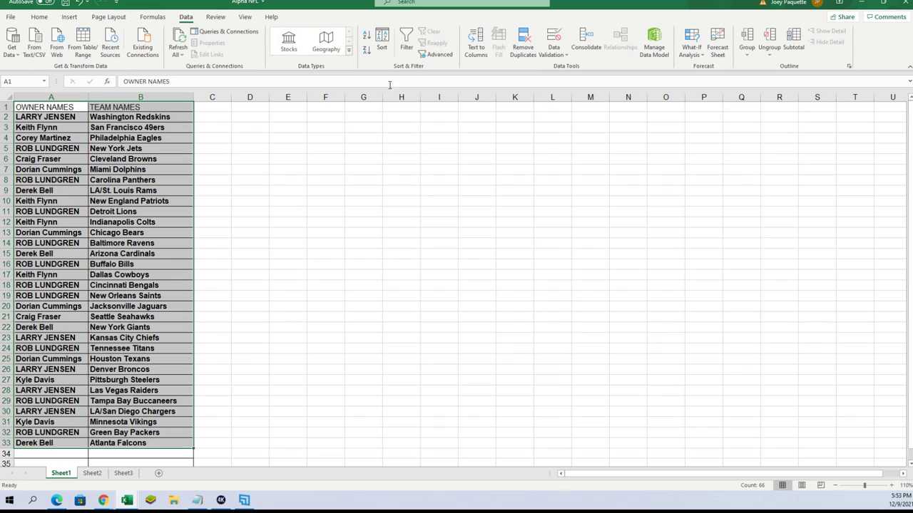
{"action": "left_click", "coordinate": [382, 42]}
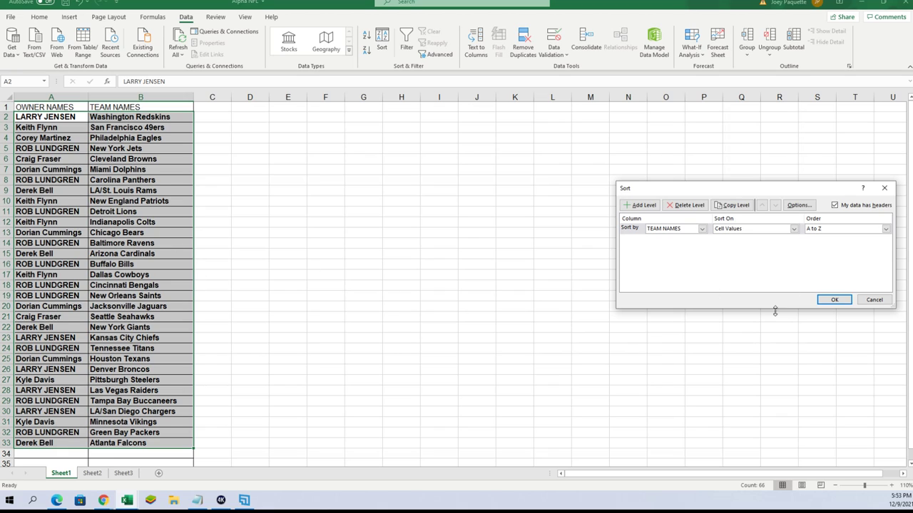
{"action": "left_click", "coordinate": [831, 300]}
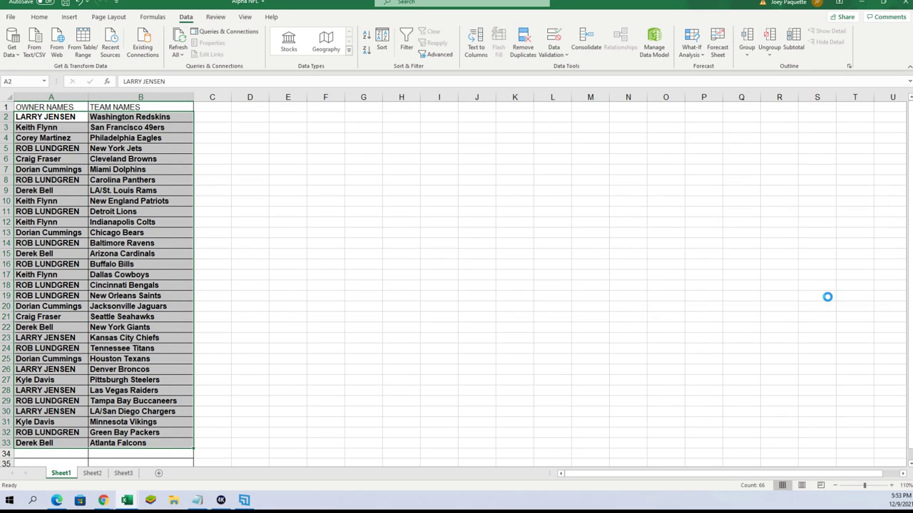
{"action": "left_click", "coordinate": [569, 254]}
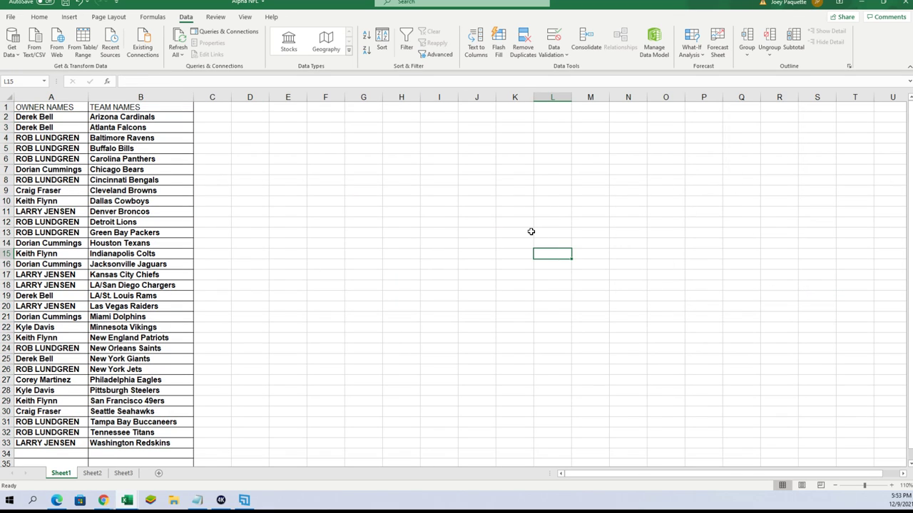